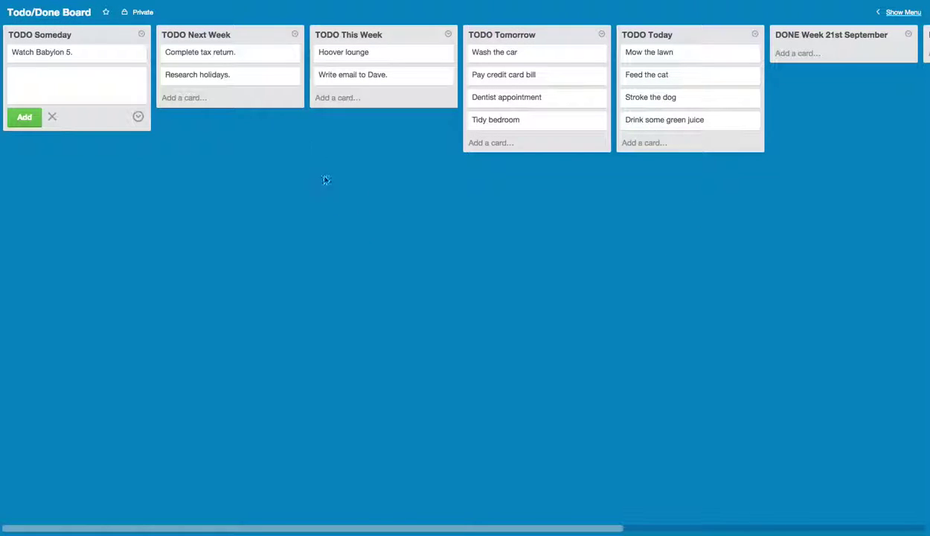
# Scroll the board right and back left to survey the TODO lists and the empty DONE lists.
pyautogui.hscroll(6, 499, 125)
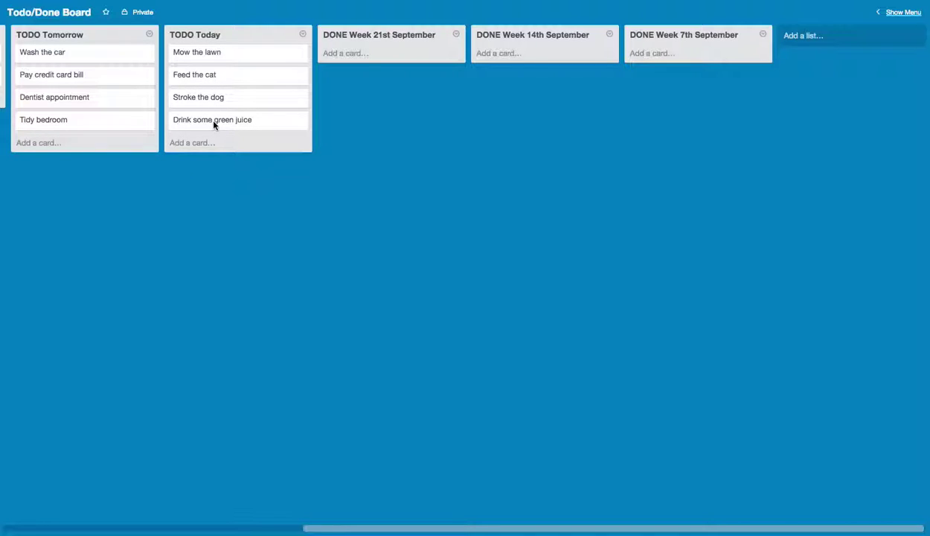
pyautogui.hscroll(-1, 214, 125)
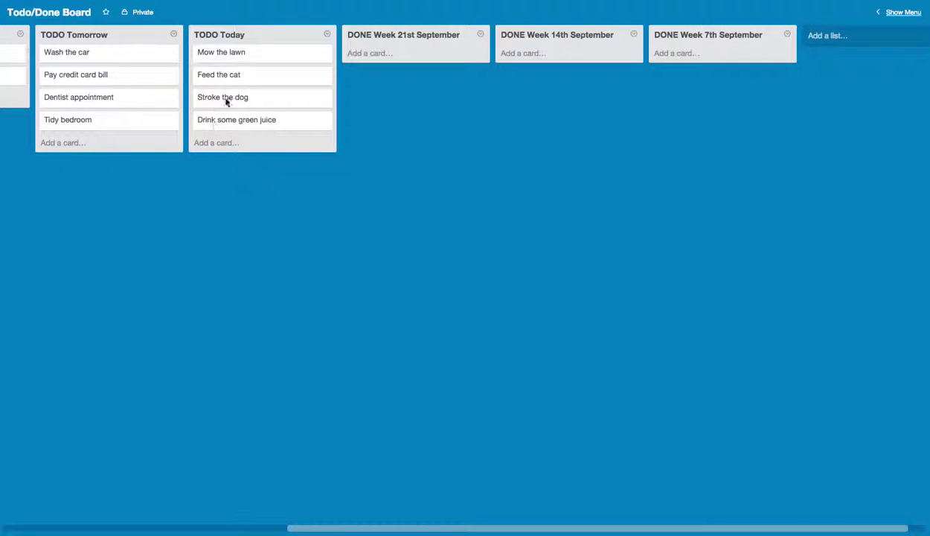
# Add a 'Read Facebook' card to the TODO Today list.
pyautogui.click(213, 144)
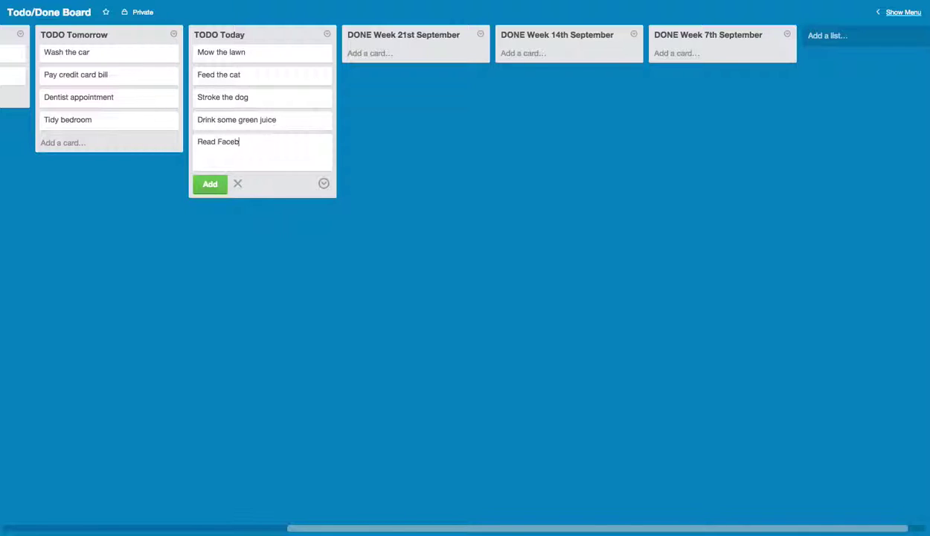
pyautogui.press('Return')
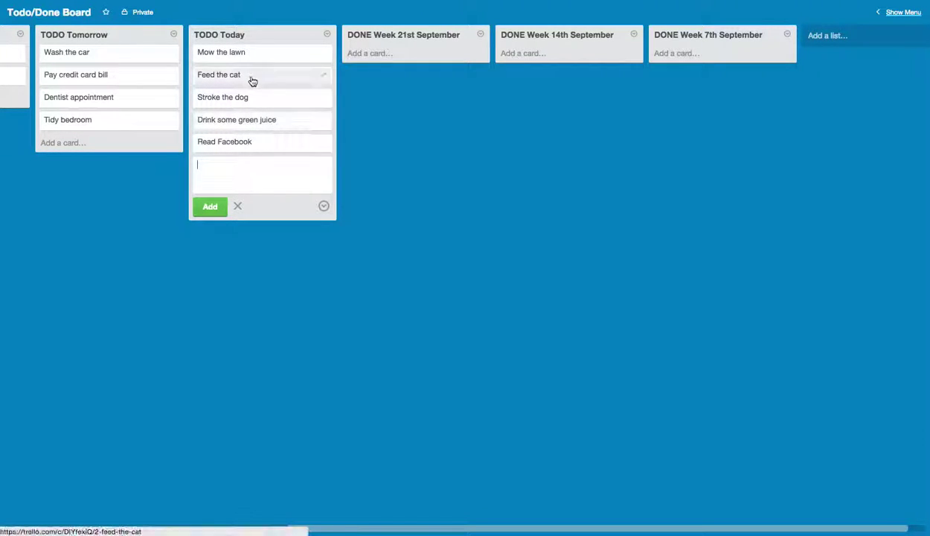
pyautogui.hscroll(-3, 246, 96)
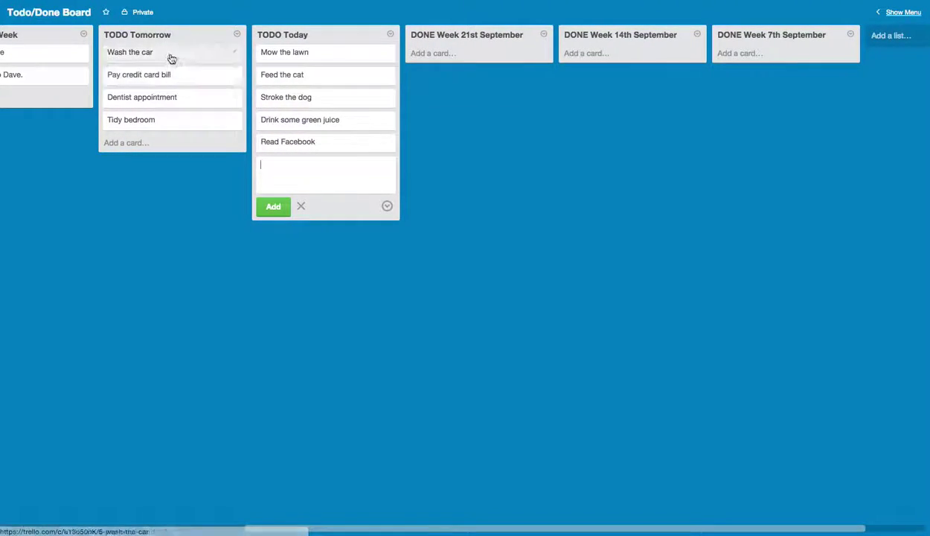
# Move 'Drink some green juice' into TODO Tomorrow, above 'Tidy bedroom'.
pyautogui.hscroll(-1, 179, 91)
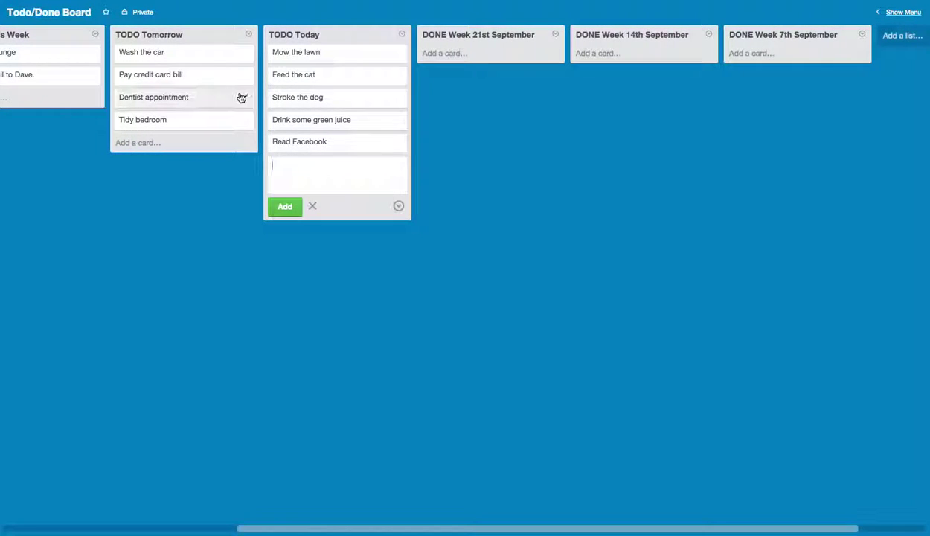
pyautogui.moveTo(342, 125); pyautogui.dragTo(183, 119)
pyautogui.hscroll(-4, 176, 121)
pyautogui.hscroll(3, 404, 121)
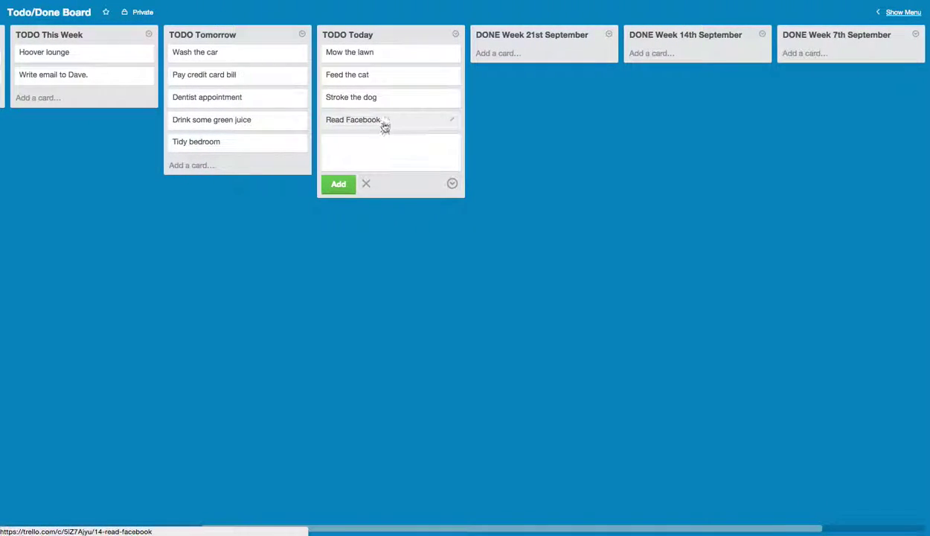
# Move the 'Read Facebook' card into DONE Week 21st September.
pyautogui.moveTo(382, 121); pyautogui.dragTo(540, 60)
pyautogui.hscroll(3, 521, 116)
pyautogui.hscroll(-3, 335, 115)
pyautogui.hscroll(3, 276, 111)
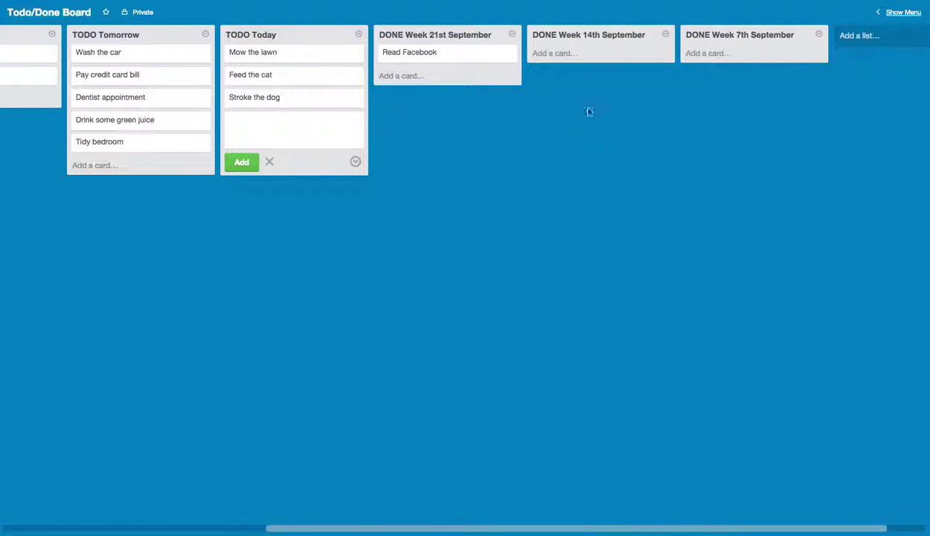
# Add placeholder cards A, B, C, D and E to DONE Week 14th September.
pyautogui.click(563, 53)
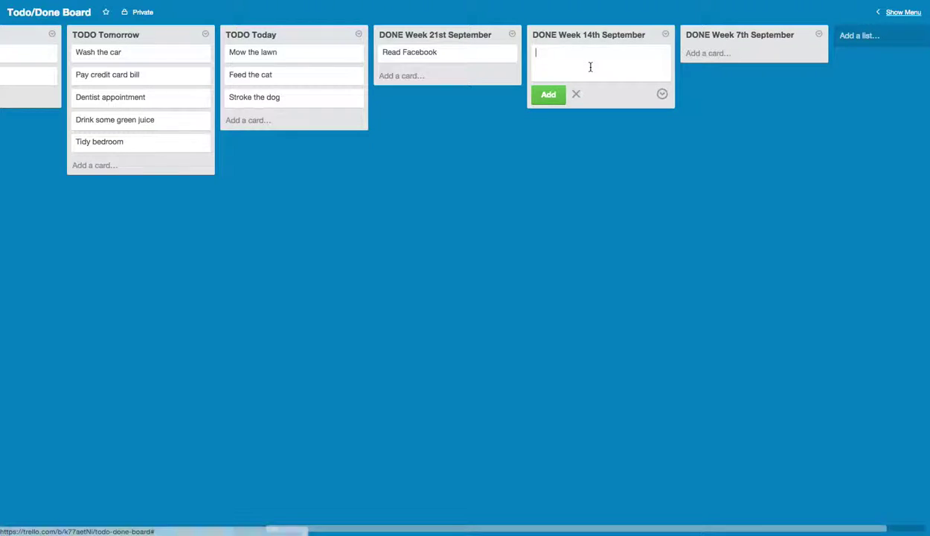
pyautogui.write('A')
pyautogui.press('Return')
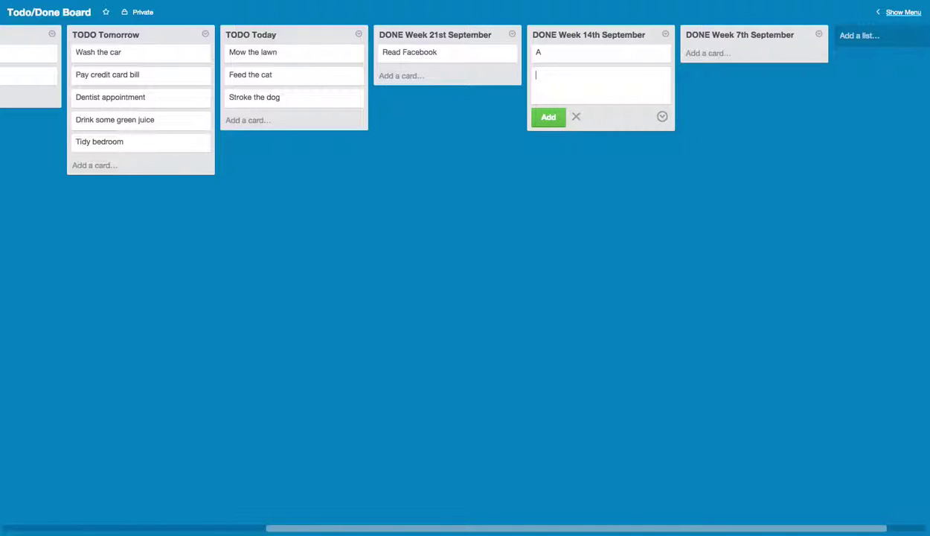
pyautogui.write('B')
pyautogui.press('Return')
pyautogui.write('C')
pyautogui.press('Return')
pyautogui.write('D')
pyautogui.press('Return')
pyautogui.write('E')
pyautogui.press('Return')
# Add placeholder cards G and H to DONE Week 7th September.
pyautogui.click(716, 53)
pyautogui.write('G')
pyautogui.press('Return')
pyautogui.write('H')
pyautogui.press('Return')
pyautogui.hscroll(-2, 471, 111)
pyautogui.hscroll(-5, 472, 112)
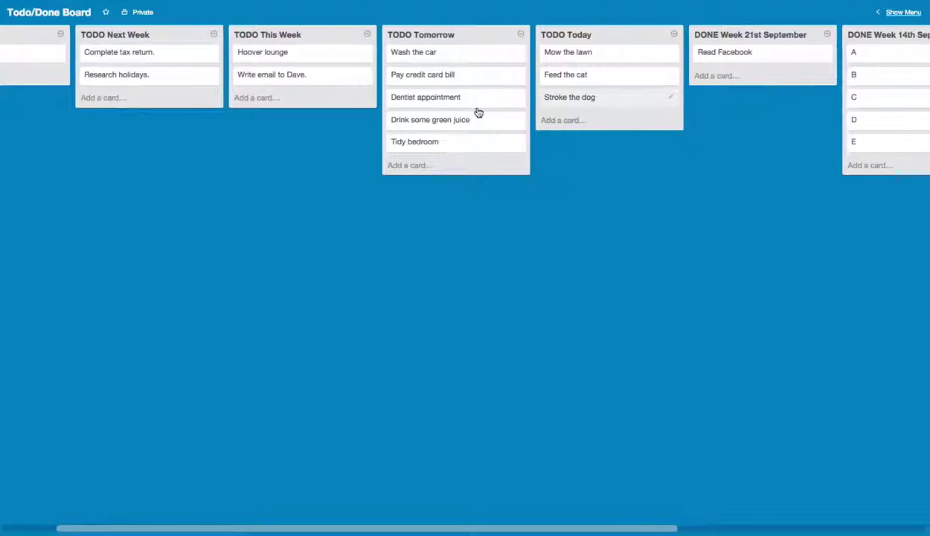
# Move the 'Mow the lawn' card into DONE Week 21st September.
pyautogui.hscroll(-1, 506, 79)
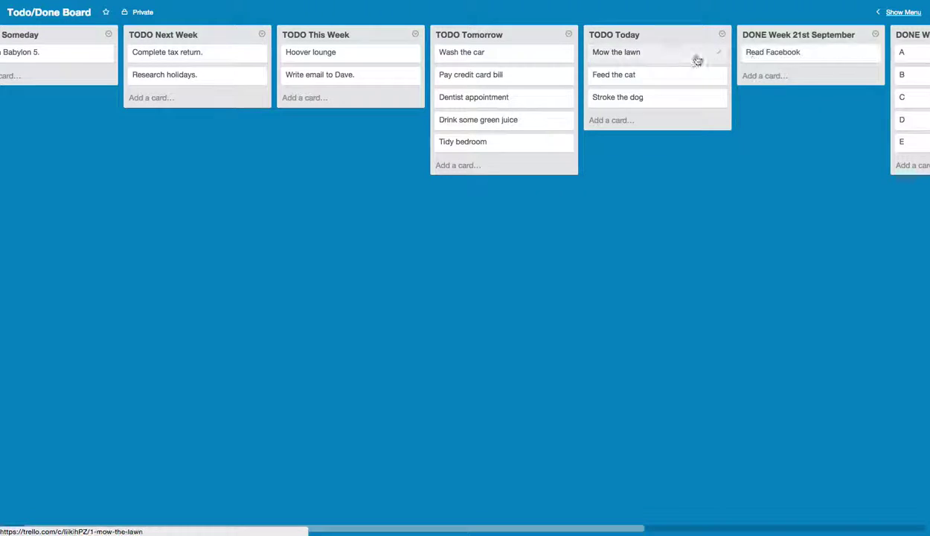
pyautogui.moveTo(644, 55); pyautogui.dragTo(747, 78)
pyautogui.hscroll(-3, 578, 79)
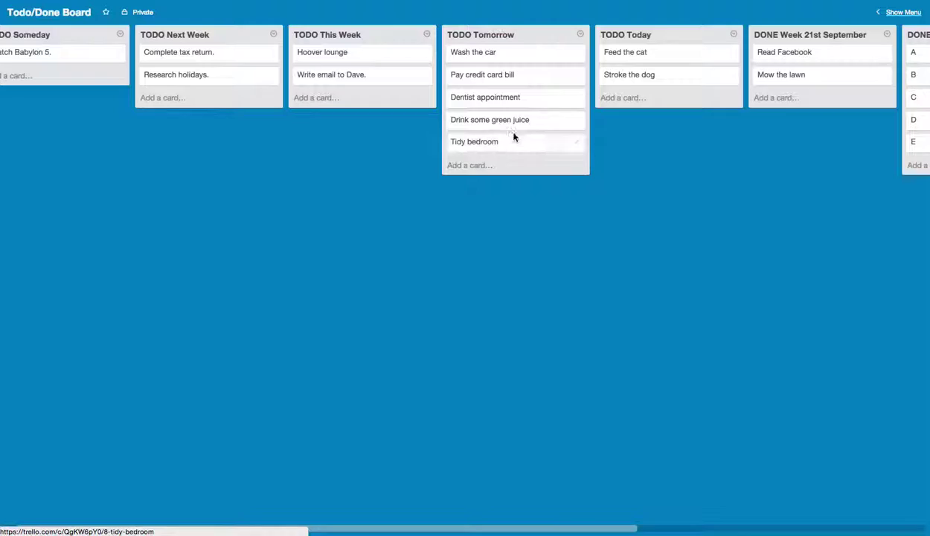
# Move 'Drink some green juice' into the TODO Next Week list.
pyautogui.moveTo(520, 127); pyautogui.dragTo(216, 77)
pyautogui.hscroll(-1, 744, 127)
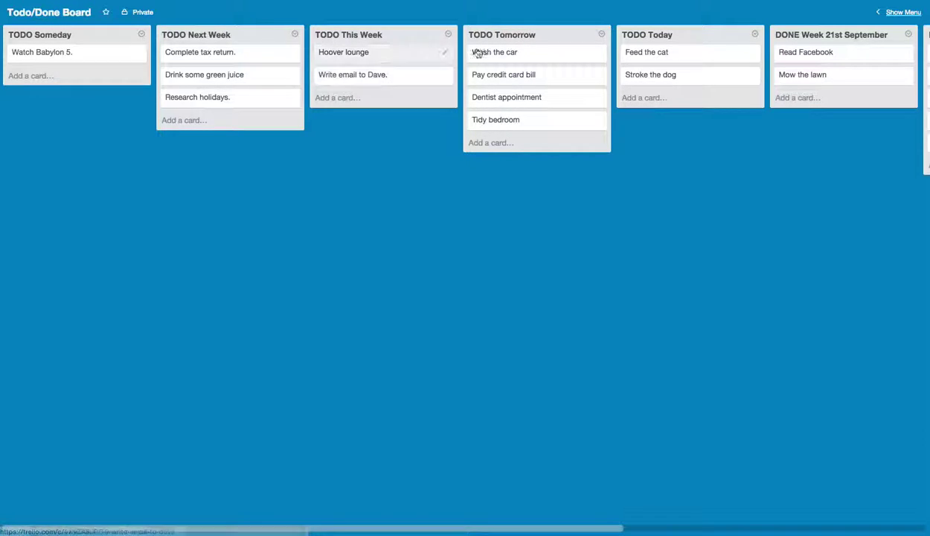
pyautogui.hscroll(3, 702, 42)
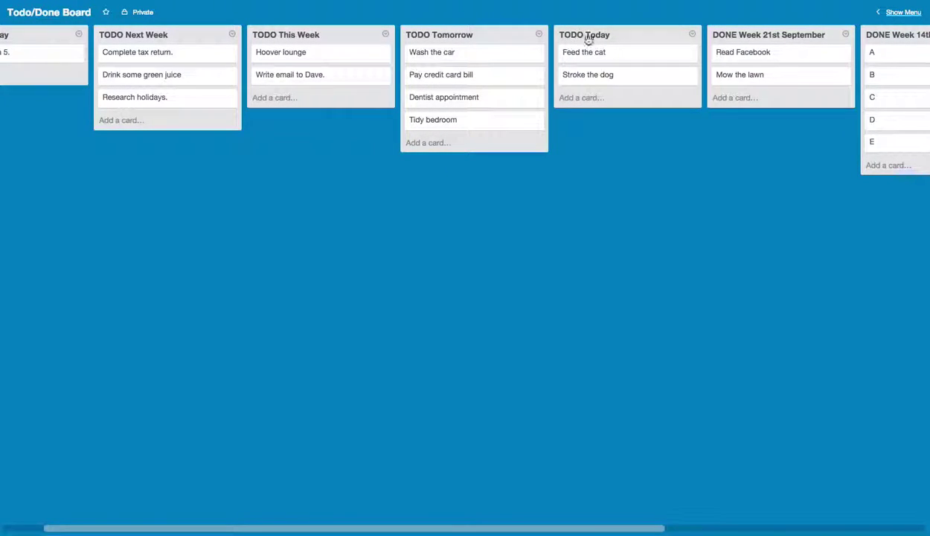
# Move the 'Stroke the dog' card into DONE Week 21st September.
pyautogui.hscroll(1, 591, 39)
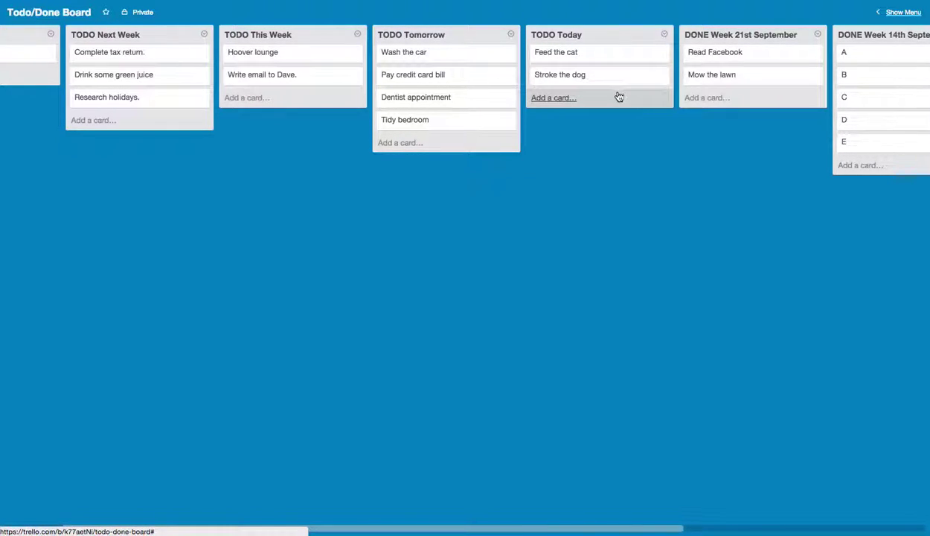
pyautogui.moveTo(582, 78); pyautogui.dragTo(731, 111)
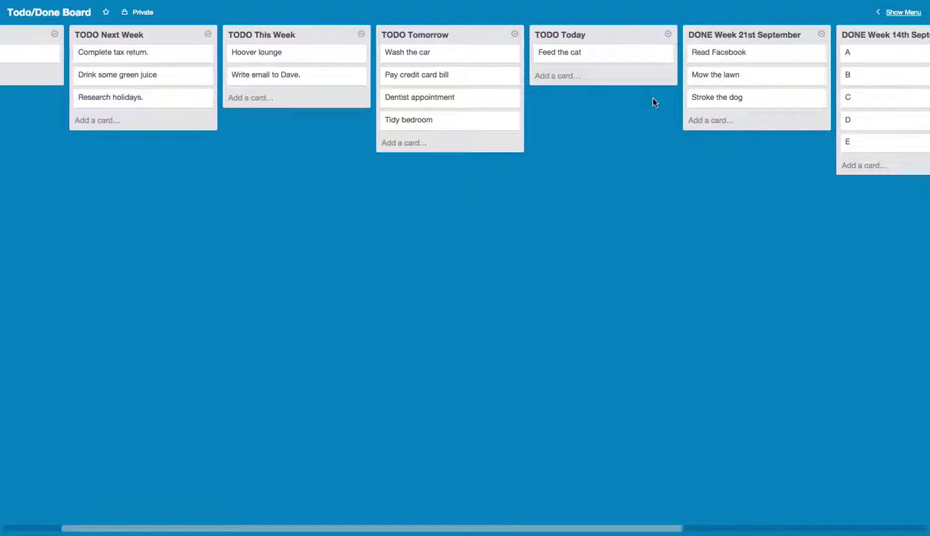
pyautogui.hscroll(-2, 659, 102)
# Add a 'Sell something on ebay' card to TODO Today and open its details.
pyautogui.click(594, 78)
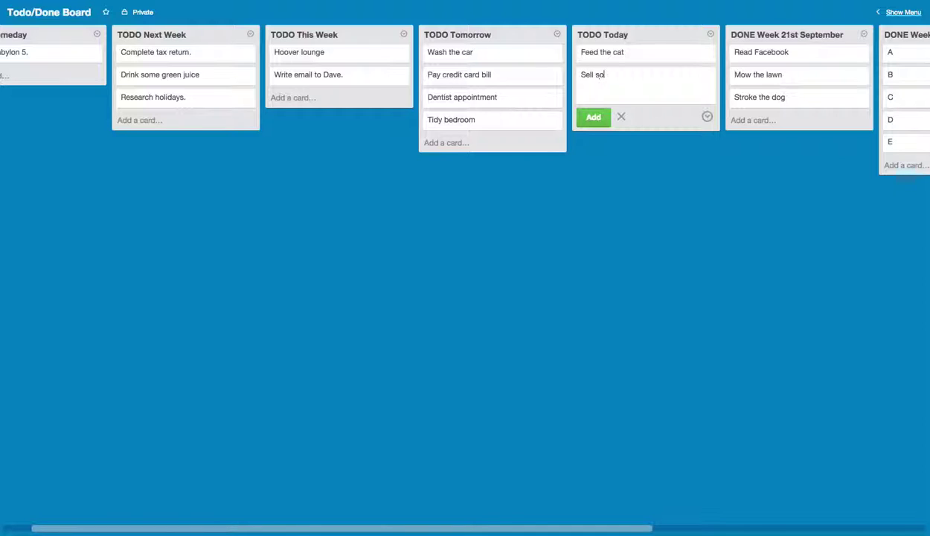
pyautogui.press('Return')
pyautogui.click(649, 74)
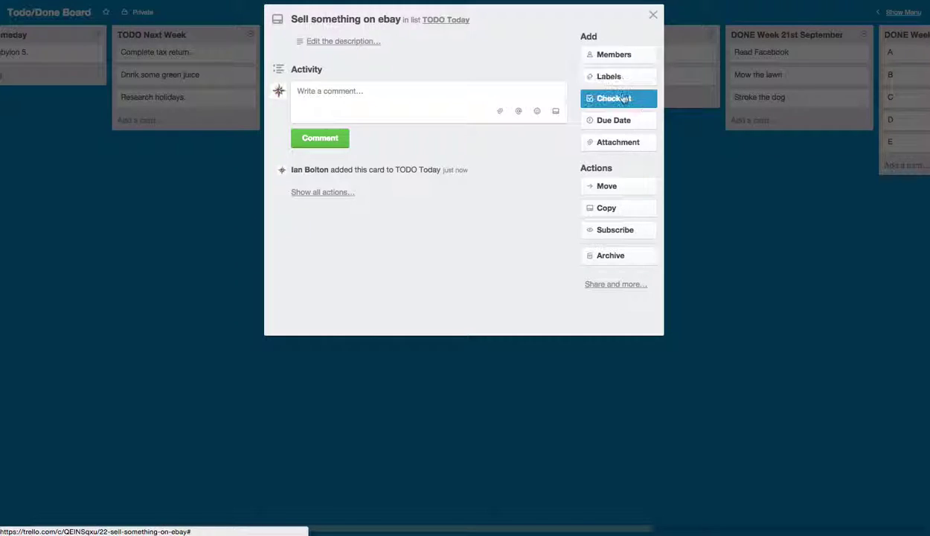
# Add a checklist with 'Find item', 'Take photo of item' and 'Research price of item'.
pyautogui.click(617, 99)
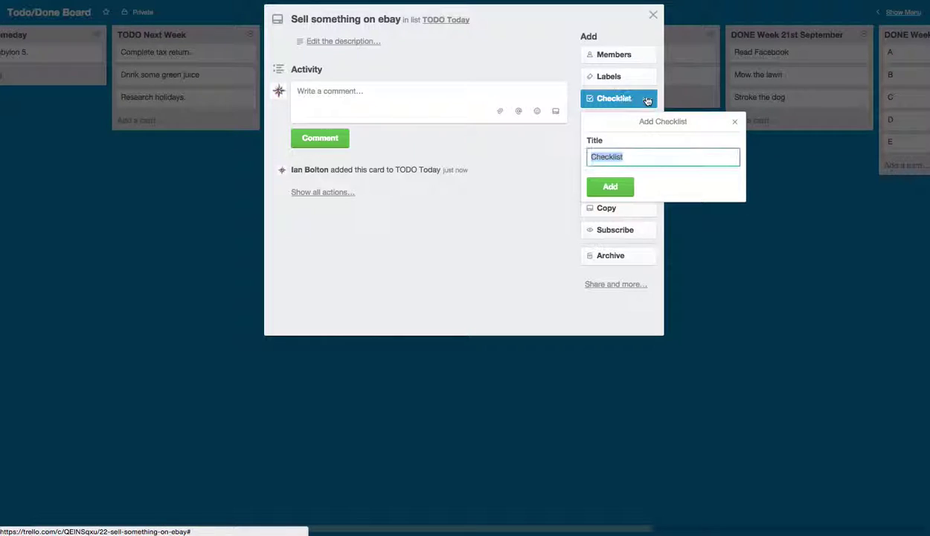
pyautogui.click(610, 185)
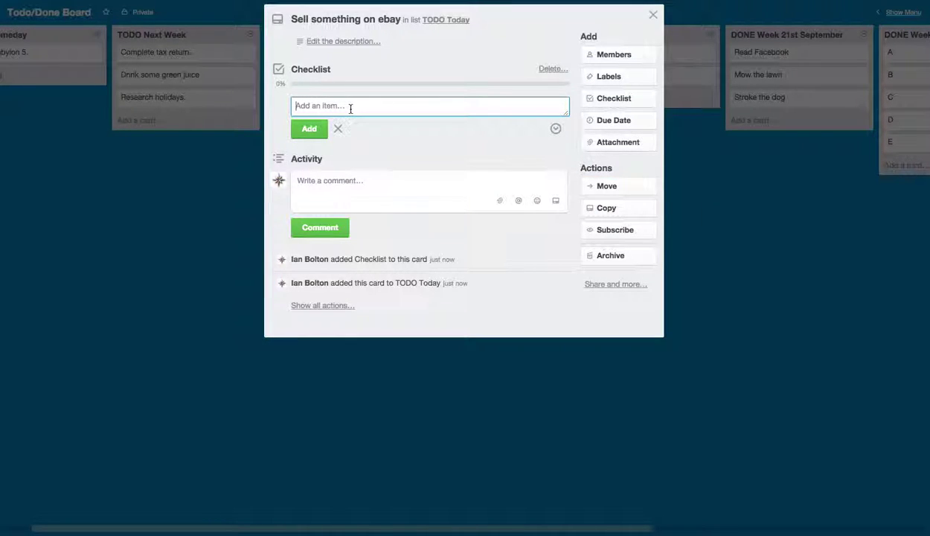
pyautogui.write('Find item')
pyautogui.press('Return')
pyautogui.write('Take photo')
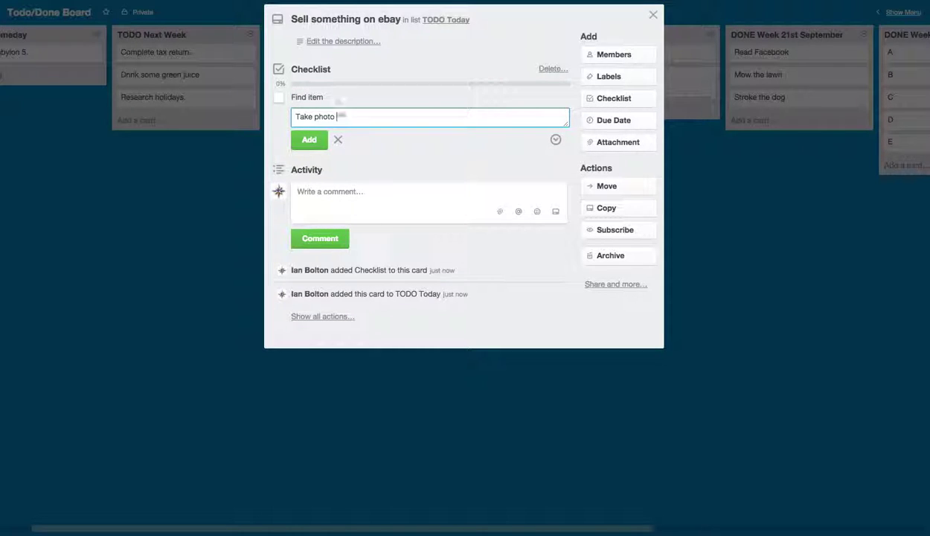
pyautogui.write(' of item')
pyautogui.press('Return')
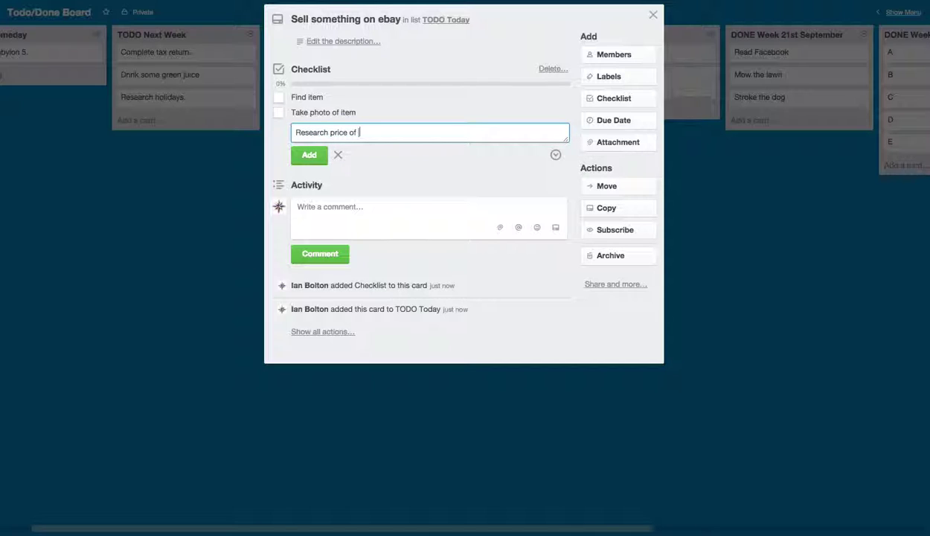
pyautogui.press('Return')
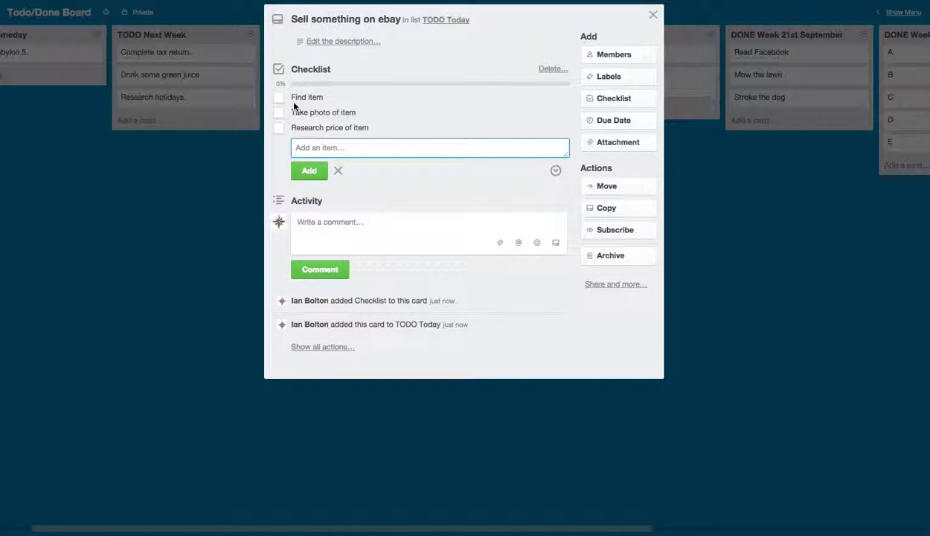
# Tick off 'Find item' and close the card back to the board.
pyautogui.click(280, 97)
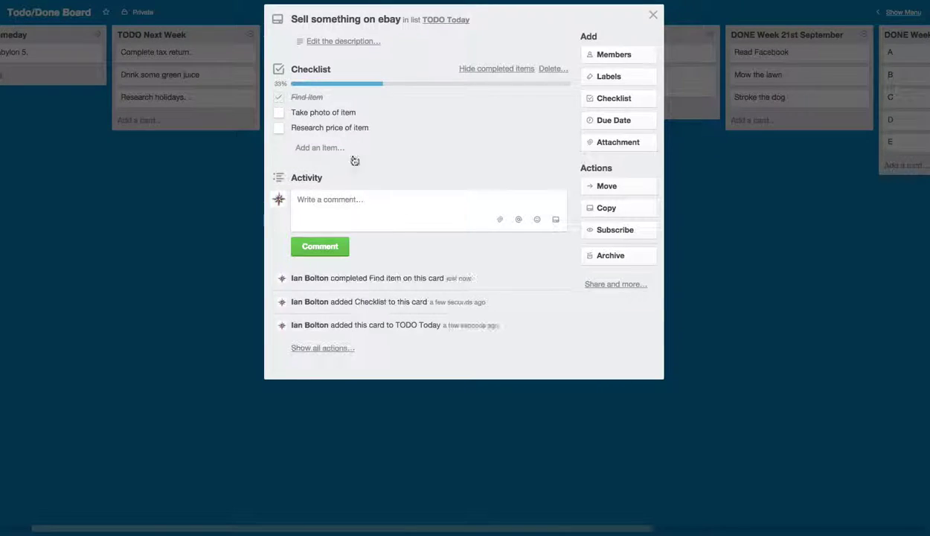
pyautogui.click(653, 14)
pyautogui.hscroll(2, 596, 105)
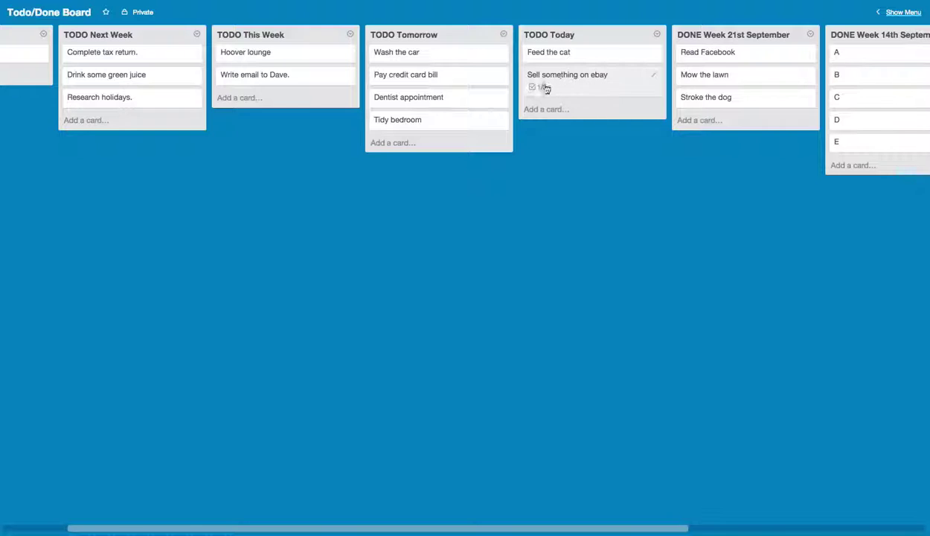
# Create a new list named 'Todo NEVER' at the end of the board.
pyautogui.hscroll(1, 550, 89)
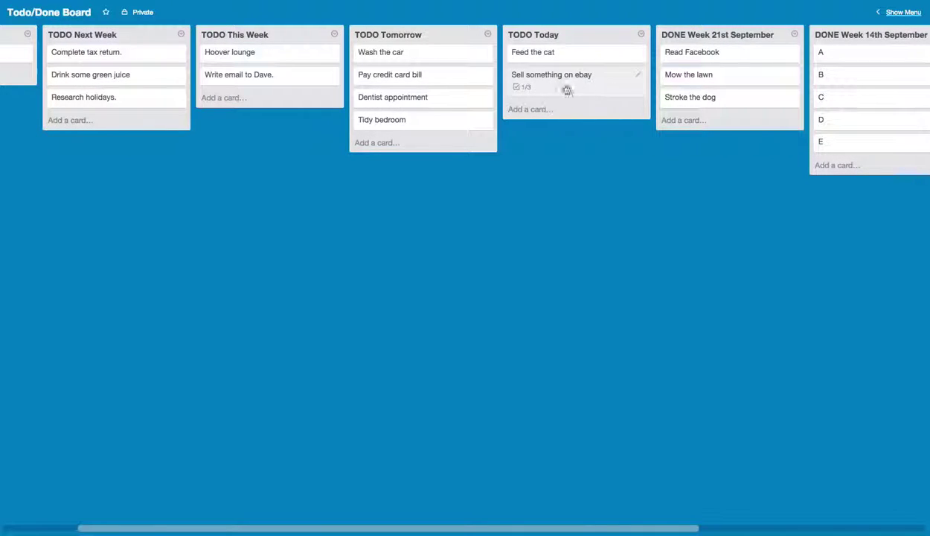
pyautogui.hscroll(-4, 321, 68)
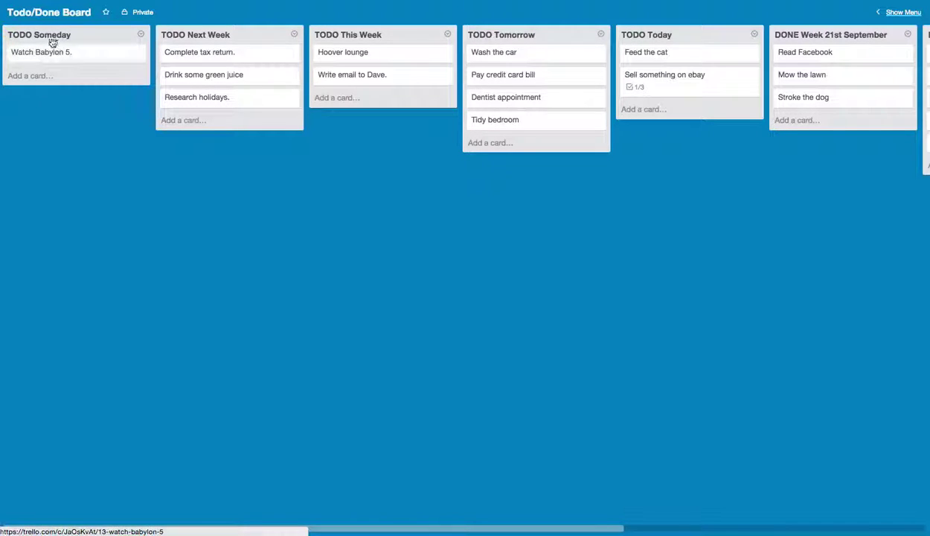
pyautogui.hscroll(5, 529, 67)
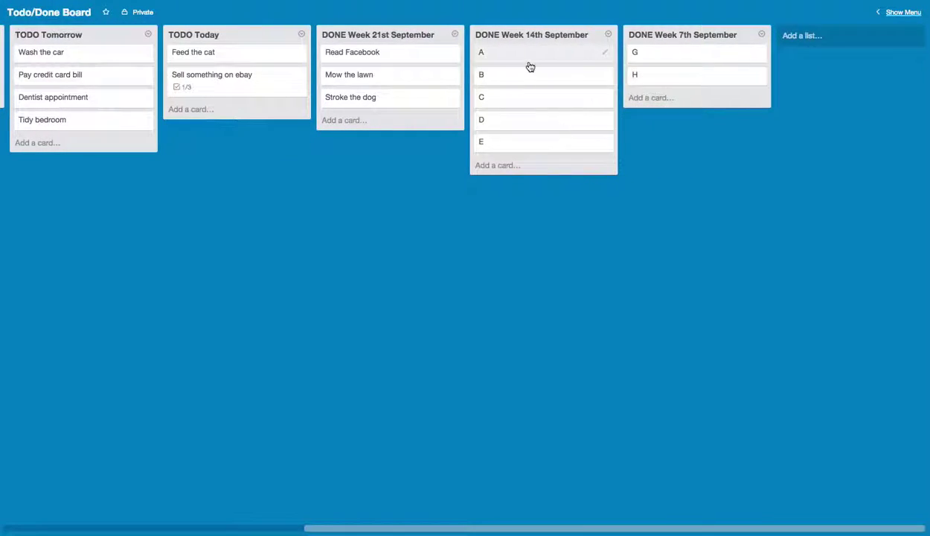
pyautogui.click(819, 35)
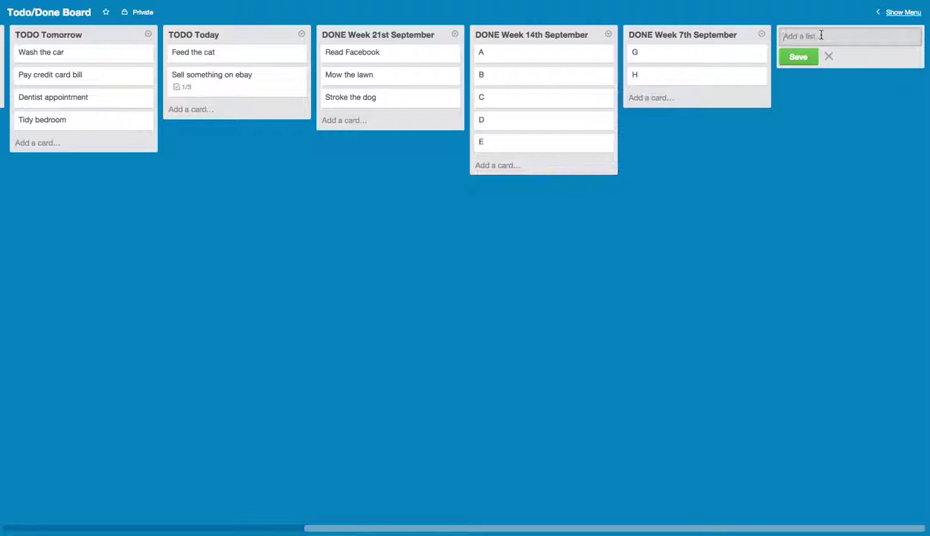
pyautogui.write('Todo NEVER')
pyautogui.press('Return')
# Move Todo NEVER to the far left and add a 'Watch Doctor Who' card to it.
pyautogui.moveTo(700, 52); pyautogui.dragTo(116, 44)
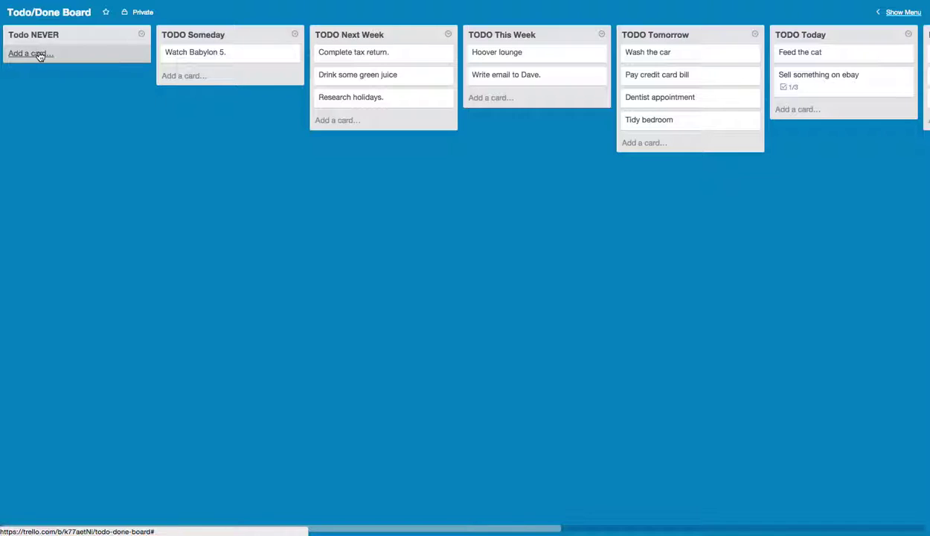
pyautogui.click(40, 55)
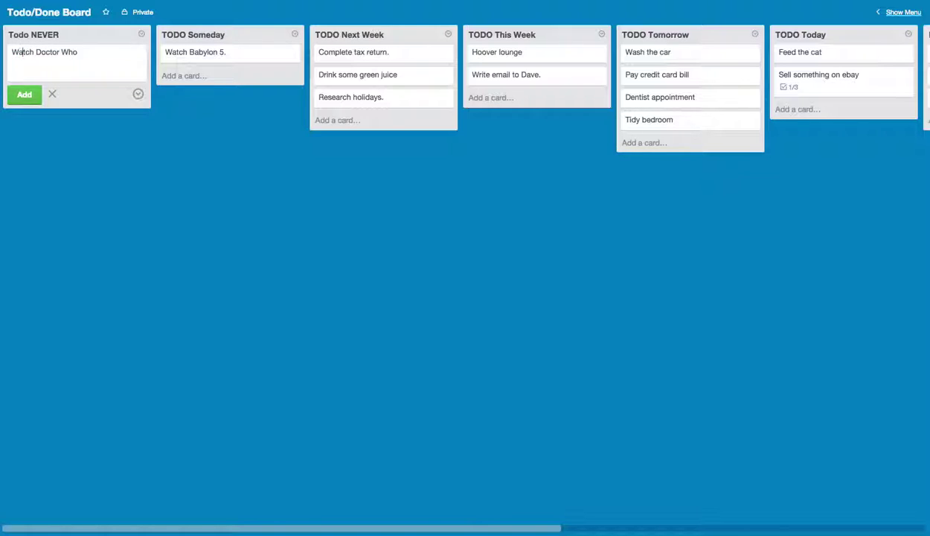
pyautogui.press('Return')
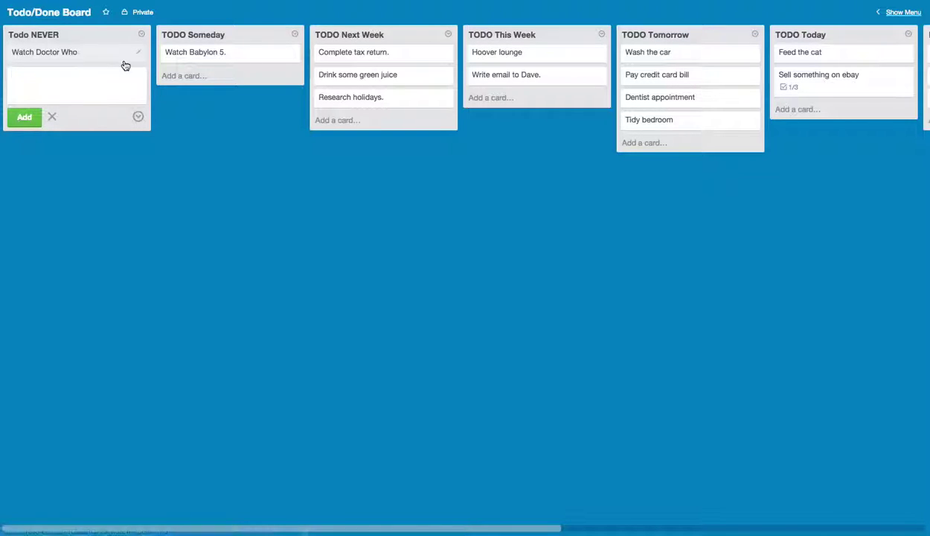
# Drag 'Feed the cat' from TODO Today to below 'Stroke the dog' in DONE Week 21st September.
pyautogui.hscroll(2, 48, 61)
pyautogui.hscroll(6, 62, 63)
pyautogui.hscroll(8, 63, 63)
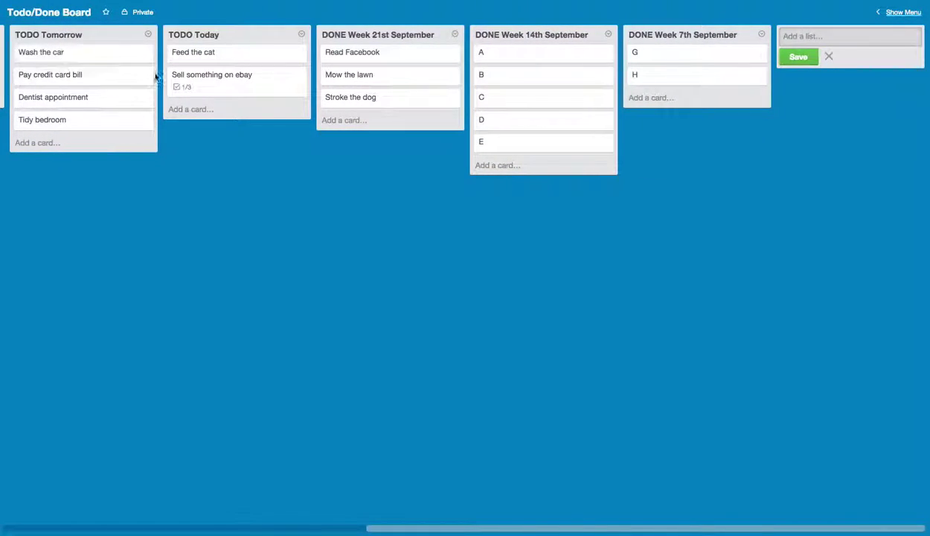
pyautogui.hscroll(-2, 157, 77)
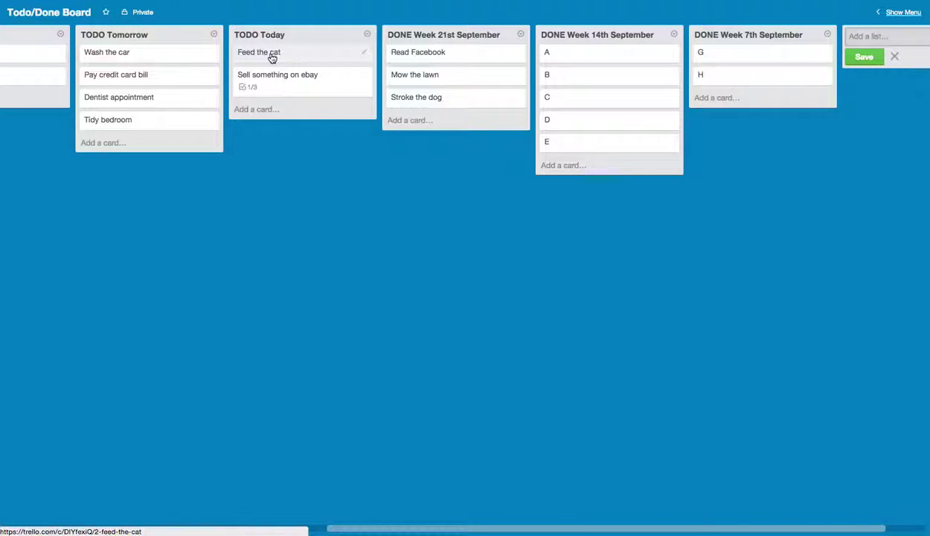
pyautogui.moveTo(272, 58); pyautogui.dragTo(480, 134)
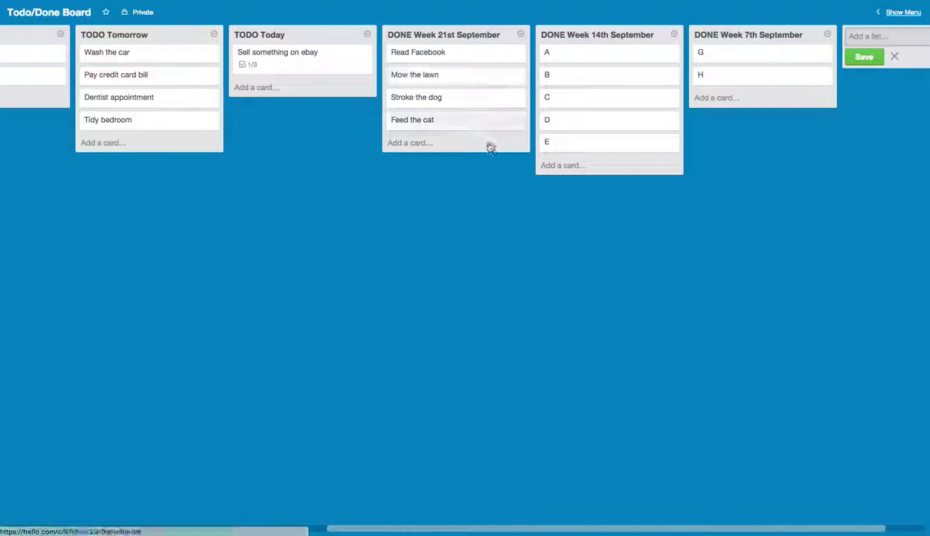
pyautogui.hscroll(-2, 524, 122)
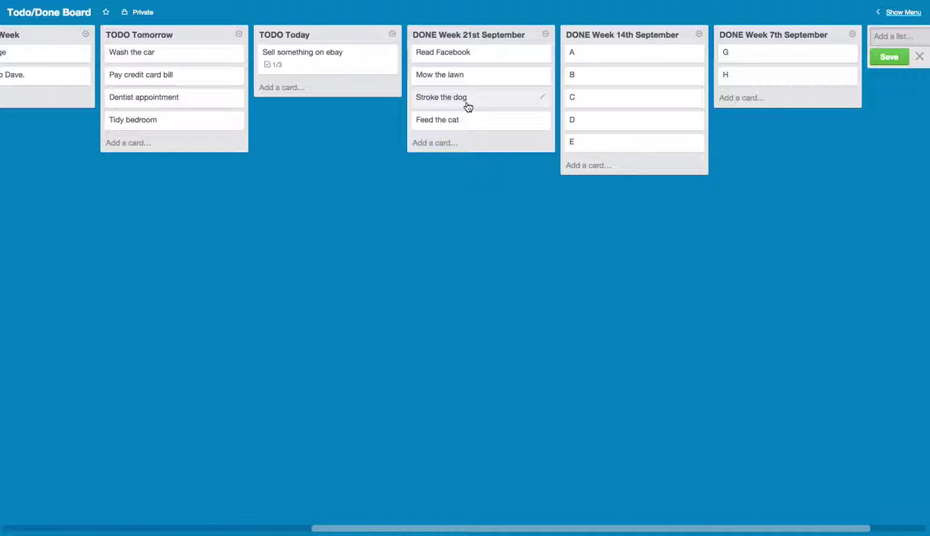
pyautogui.hscroll(-5, 468, 106)
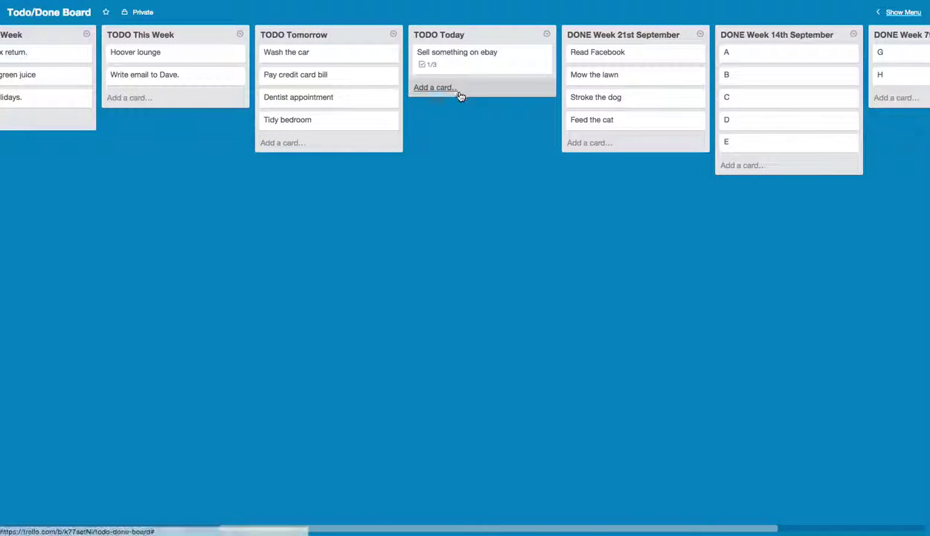
pyautogui.hscroll(-4, 419, 112)
pyautogui.hscroll(-1, 419, 112)
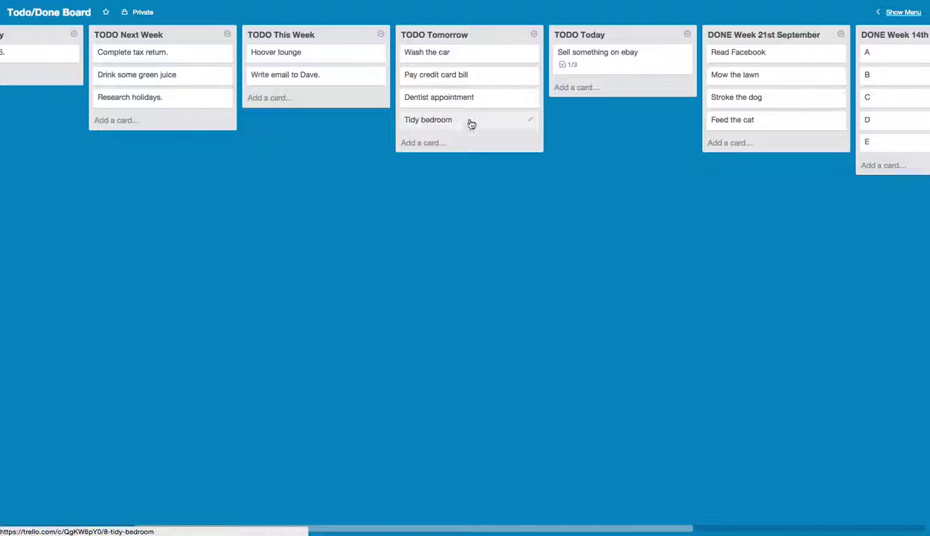
pyautogui.hscroll(10, 481, 121)
pyautogui.hscroll(1, 480, 123)
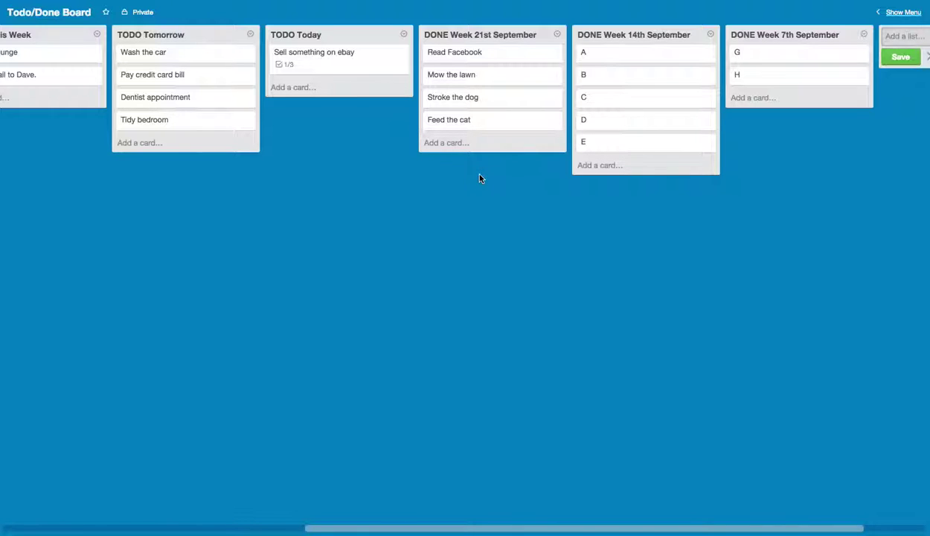
pyautogui.hscroll(-18, 480, 179)
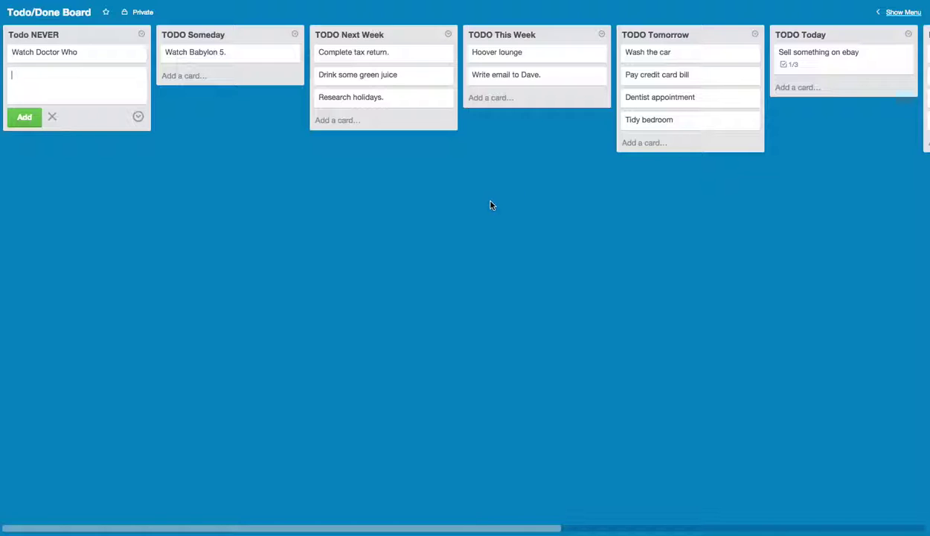
pyautogui.hscroll(20, 477, 213)
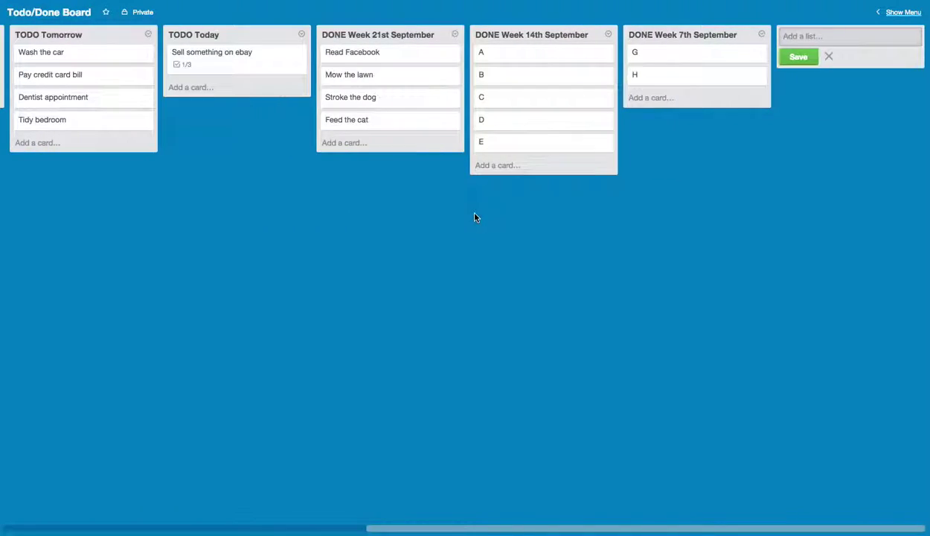